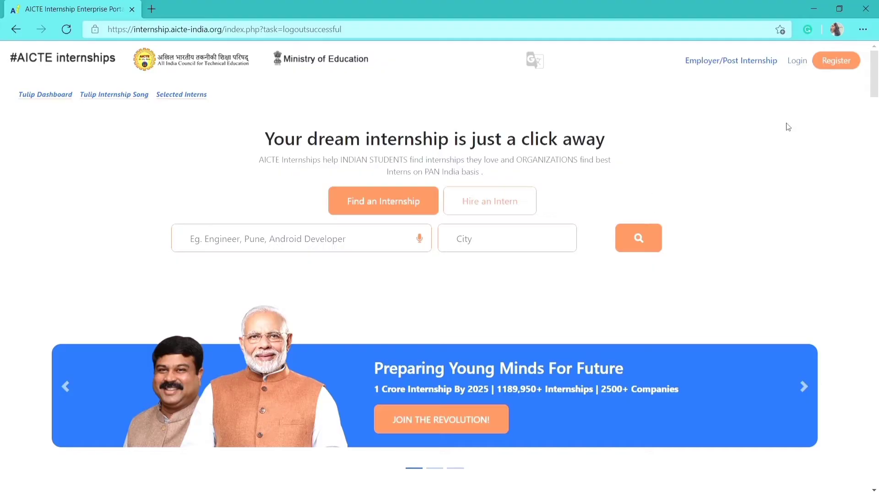
Open the Student registration form and set the organisation back to AICTE affiliated
left_click(859, 62)
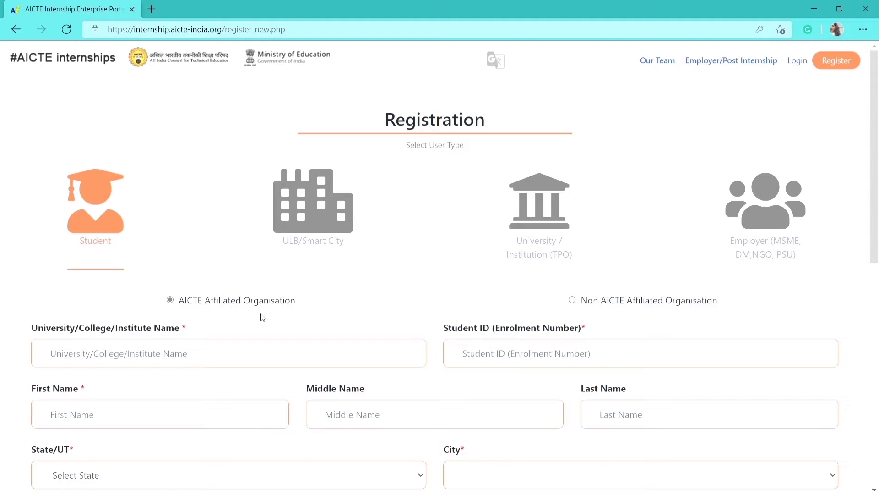
key("Right")
left_click(170, 300)
scroll(309, 327, "down", 1)
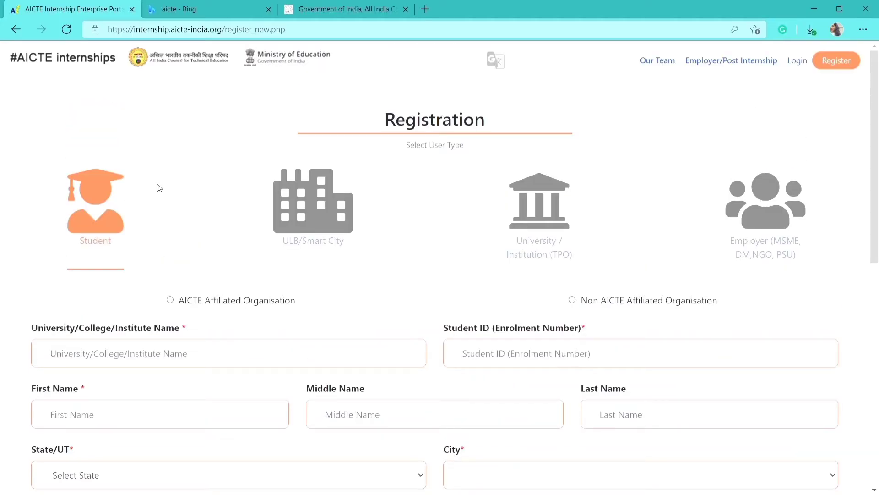
From the Bing 'aicte' results, open the AICTE statistics dashboard of 2021-2022 approved institutes
left_click(224, 1)
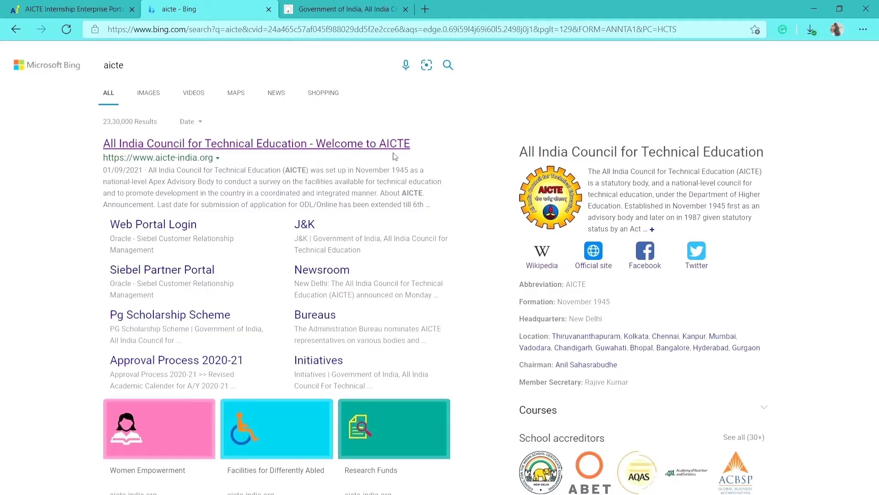
left_click(381, 146)
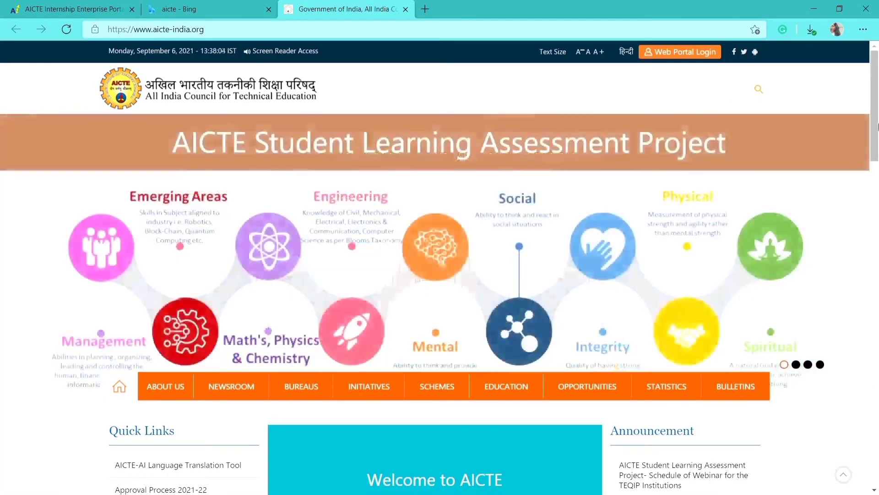
scroll(688, 191, "down", 4)
mouse_move(688, 190)
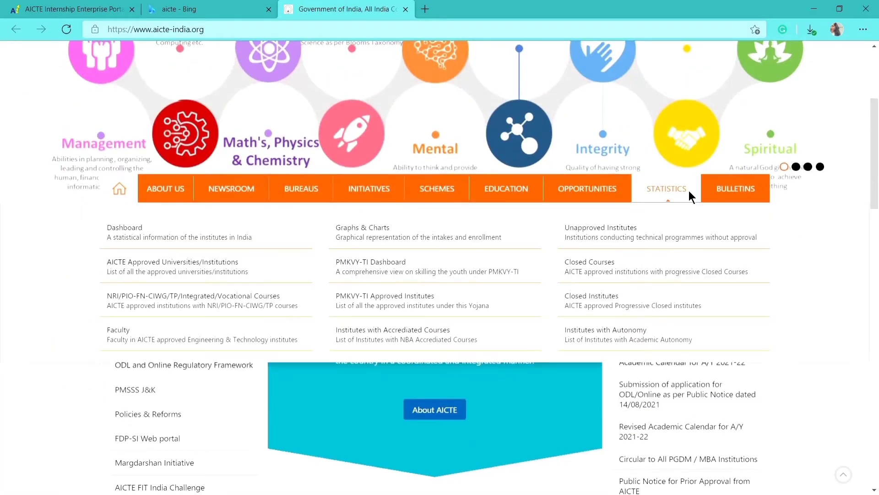
left_click(124, 228)
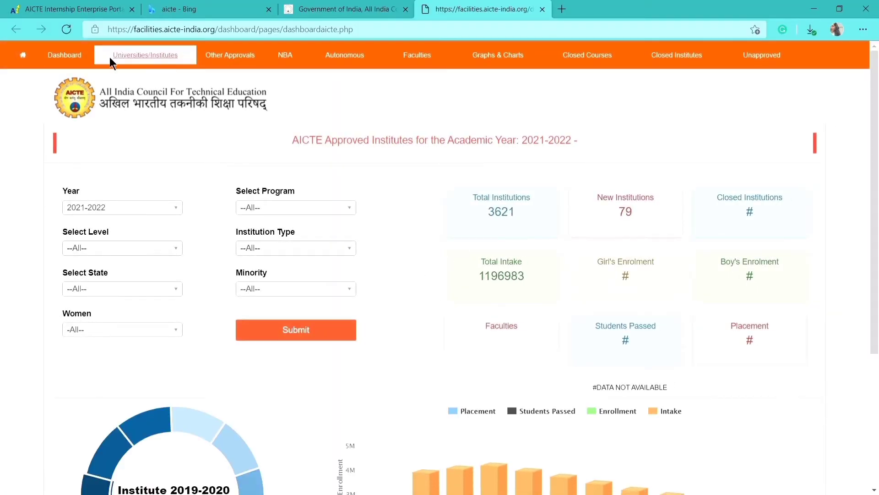
List approved institutes filtered to State Delhi and Program Engineering and Technology
left_click(161, 54)
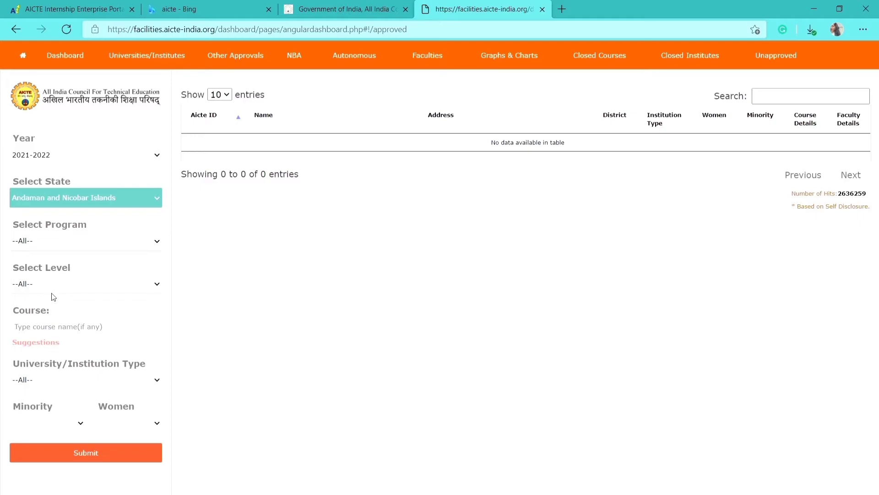
type("delhi")
key("Tab")
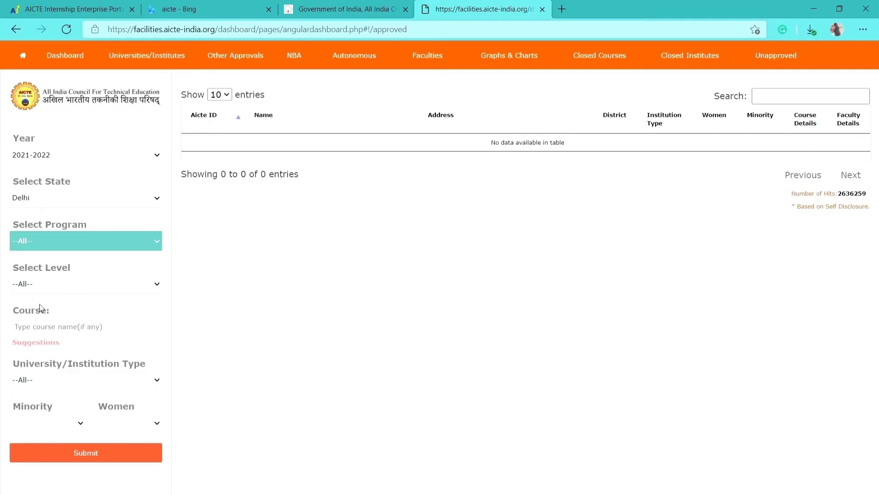
key("e")
key("Tab")
left_click(77, 455)
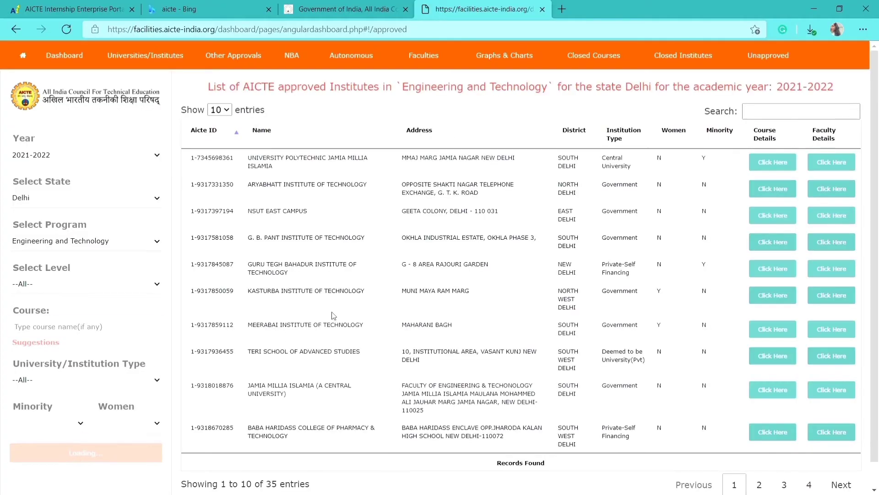
scroll(878, 176, "down", 1)
scroll(878, 184, "down", 1)
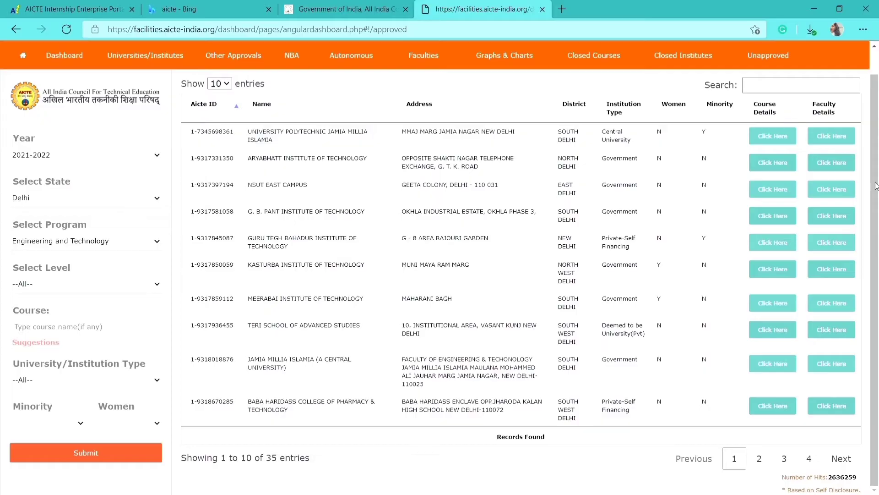
scroll(875, 187, "up", 1)
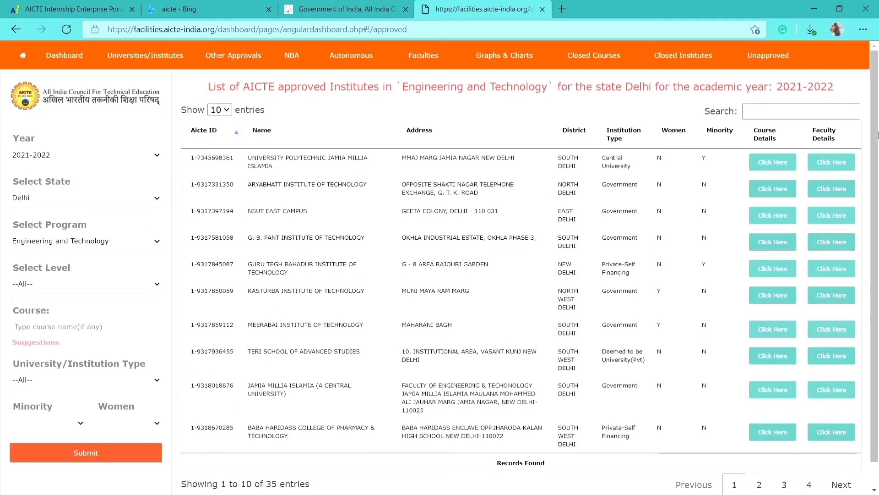
Search the list for 'bab', copy the BABA HARIDASS COLLEGE name, and return to registration
left_click(760, 110)
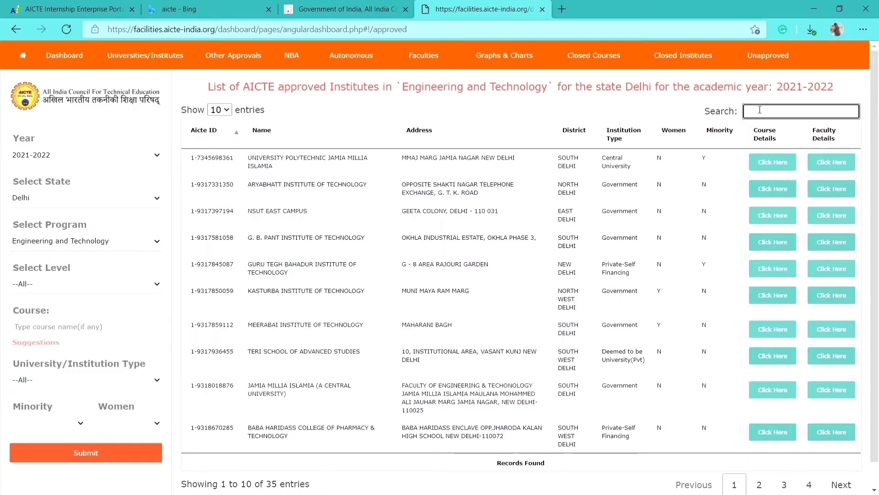
type("bab")
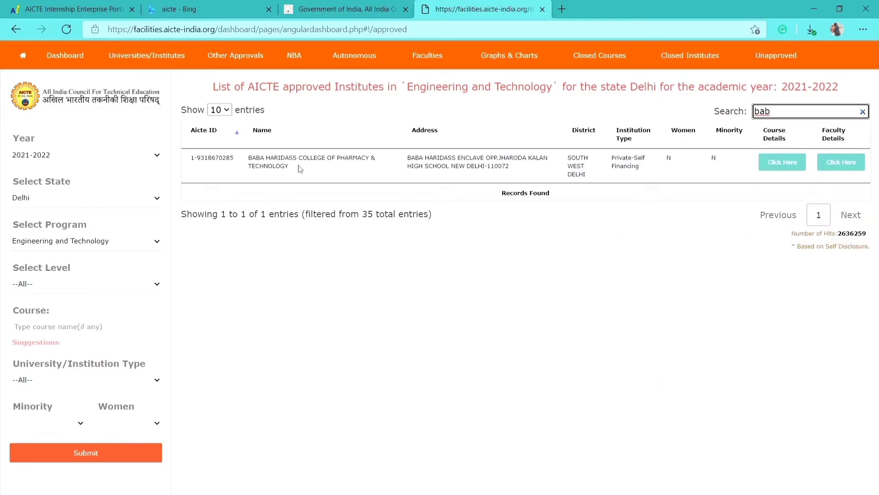
left_click_drag(298, 169, 251, 159)
key("ctrl+c")
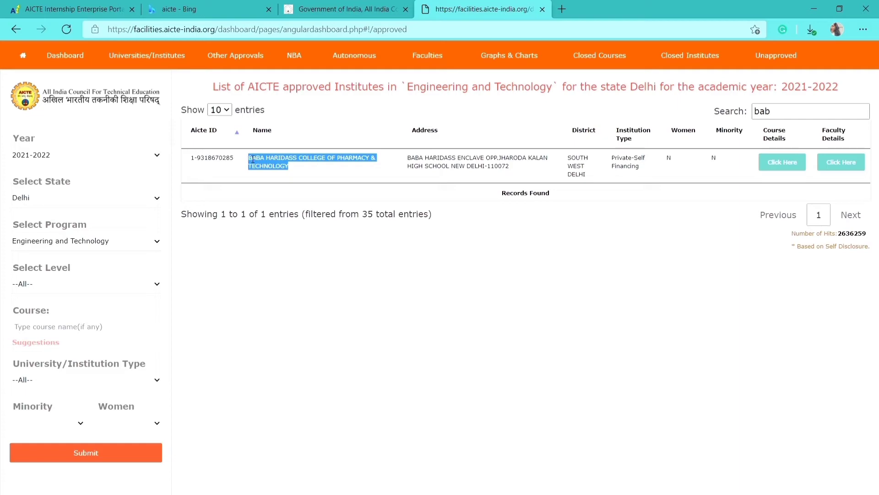
left_click(69, 9)
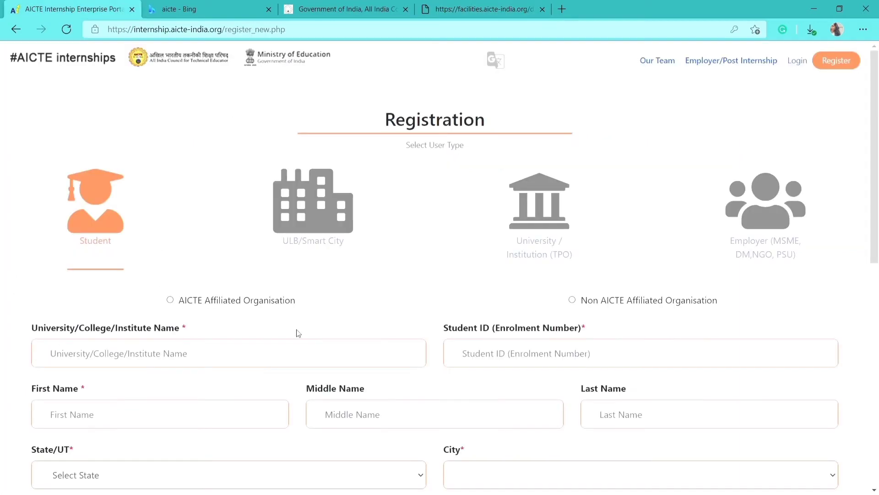
Set the institute to GOVERNAMENT POLYTECHNIC FOR WOMEN and enter the student ID
left_click(291, 355)
key("ctrl+v")
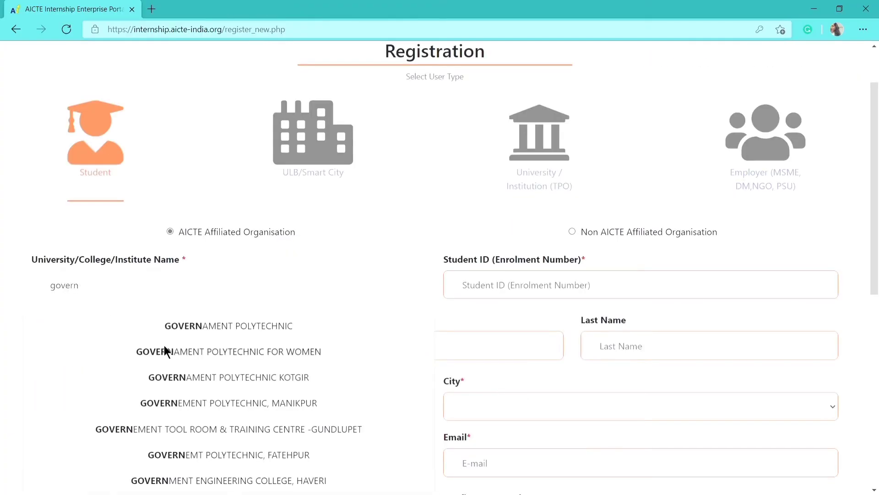
left_click(165, 351)
left_click(483, 289)
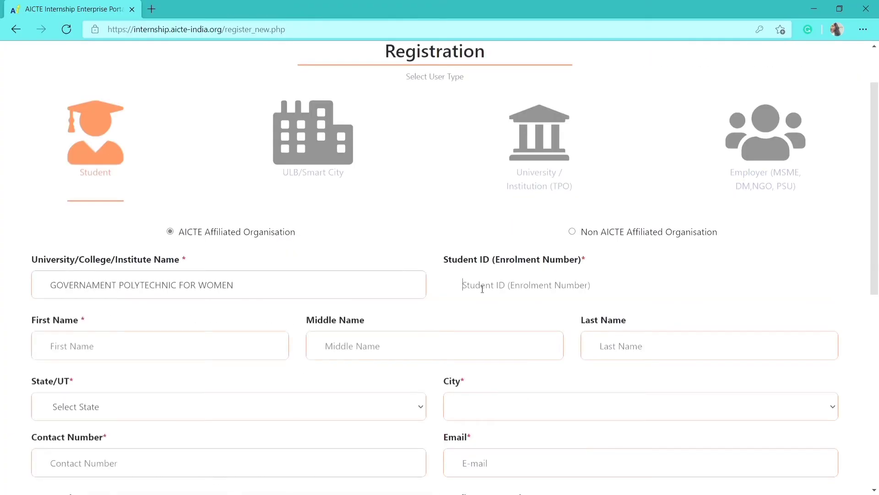
type("123456789")
Fill in the student's first, middle and last name
scroll(216, 285, "down", 1)
left_click(129, 287)
type("kvbhsh")
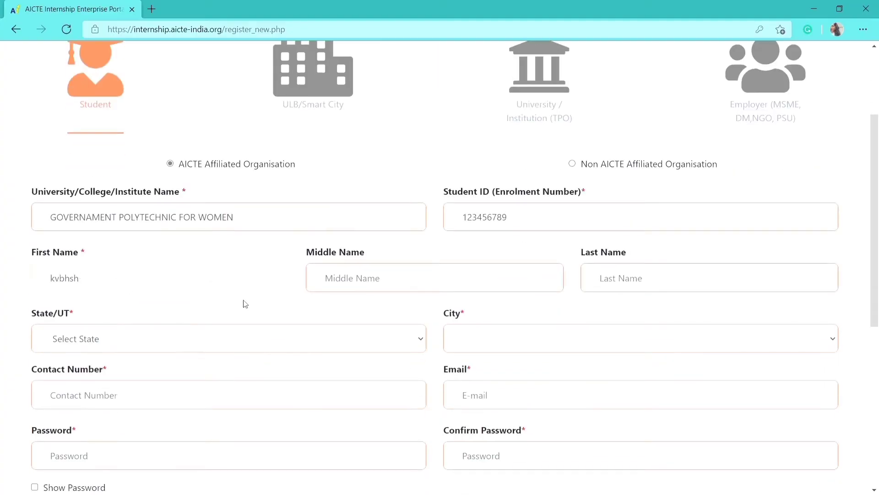
left_click(394, 277)
type("dsvs")
left_click(669, 286)
type("svsdv")
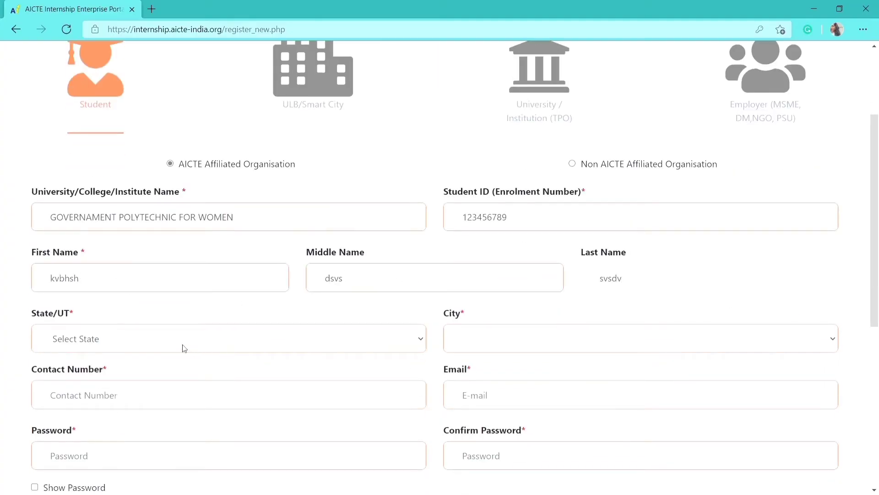
Choose Daman & Diu as the state and Brancavare as the city
left_click(184, 348)
key("d")
key("d")
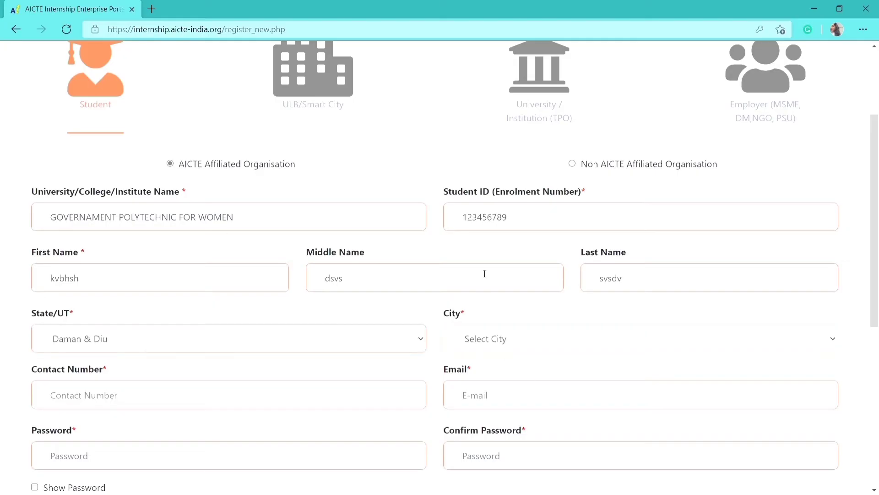
left_click(485, 339)
left_click(486, 376)
scroll(216, 317, "down", 2)
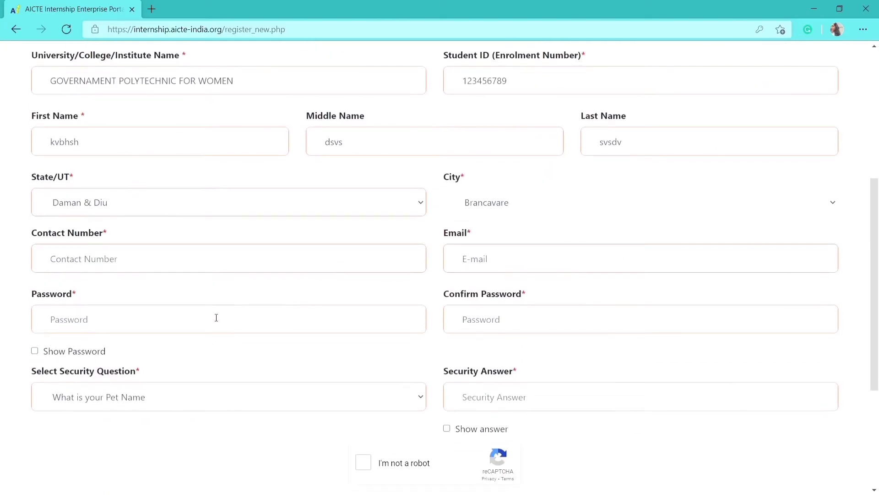
Enter the student's contact number and e-mail address
left_click(179, 261)
type("789456123")
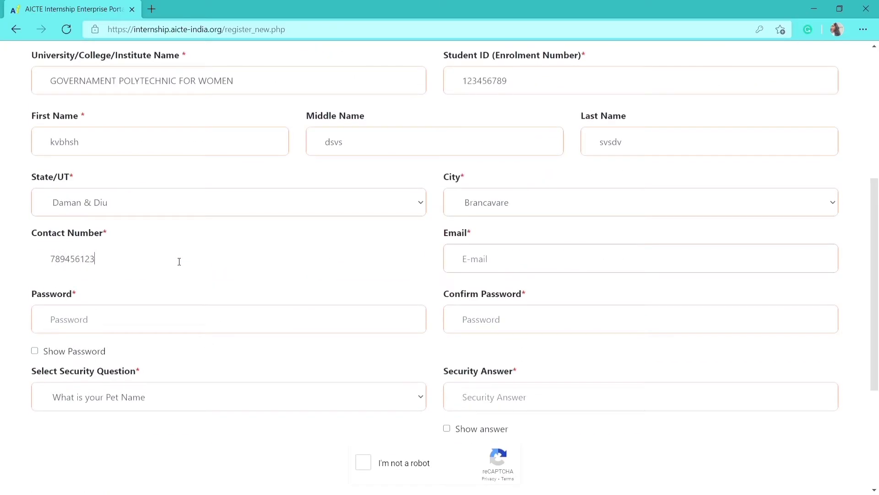
type("0")
left_click(522, 261)
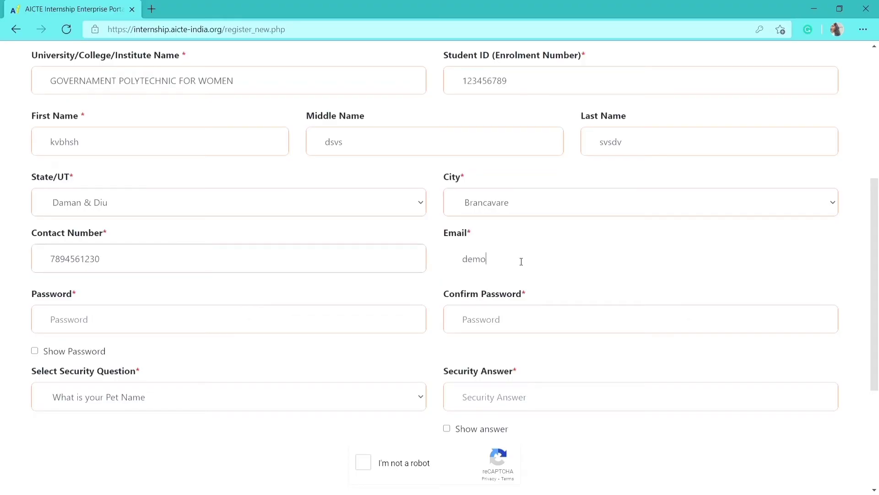
Enter the account password and confirm it, fixing the mismatched confirmation
left_click(310, 328)
type("123456")
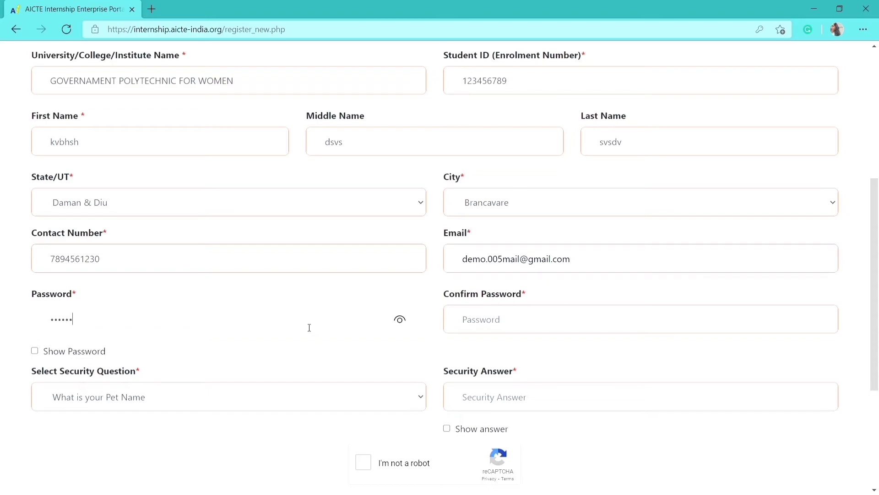
left_click(490, 322)
type("12345")
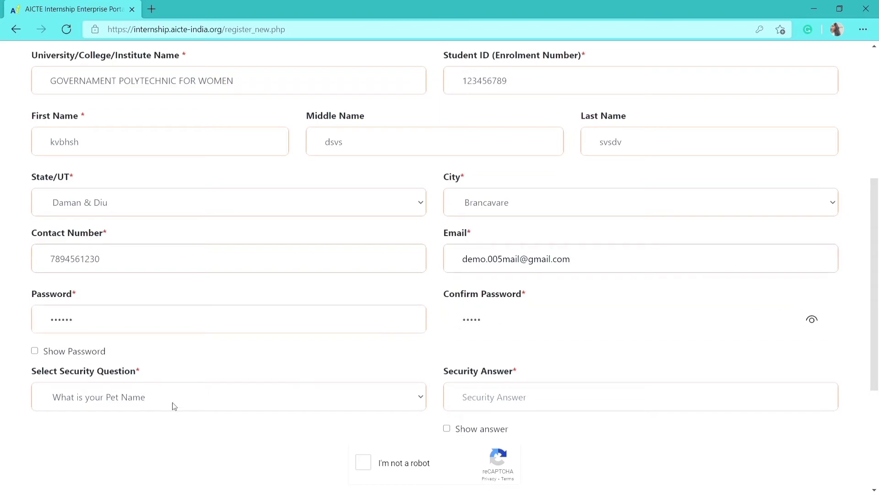
left_click(38, 349)
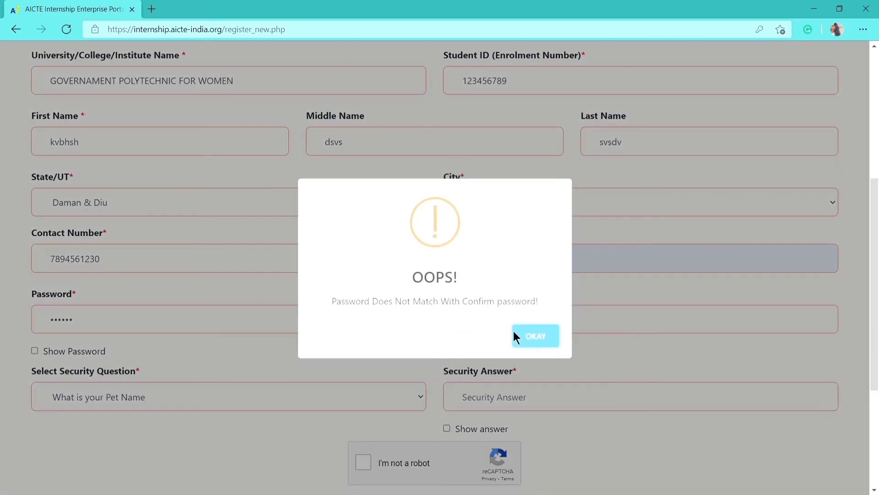
left_click(517, 337)
key("BackSpace")
type("123456")
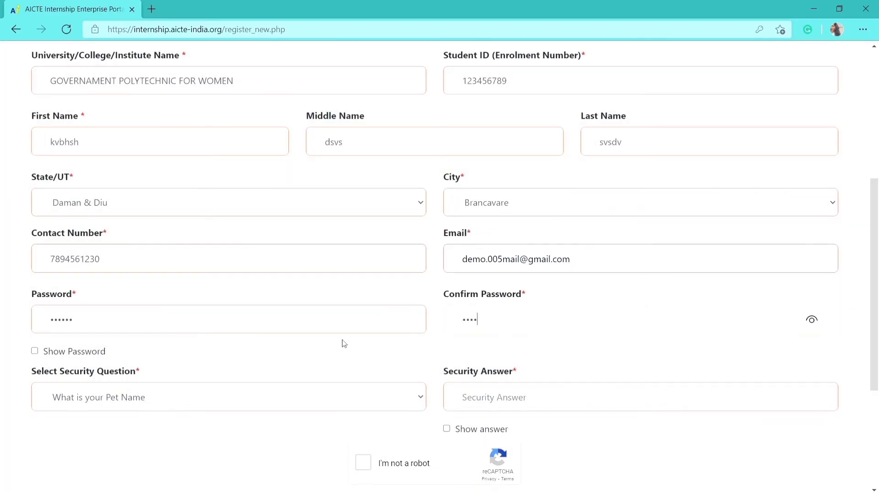
Choose the 'What is your first school Name' security question and tick the reCAPTCHA
left_click(123, 398)
left_click(128, 435)
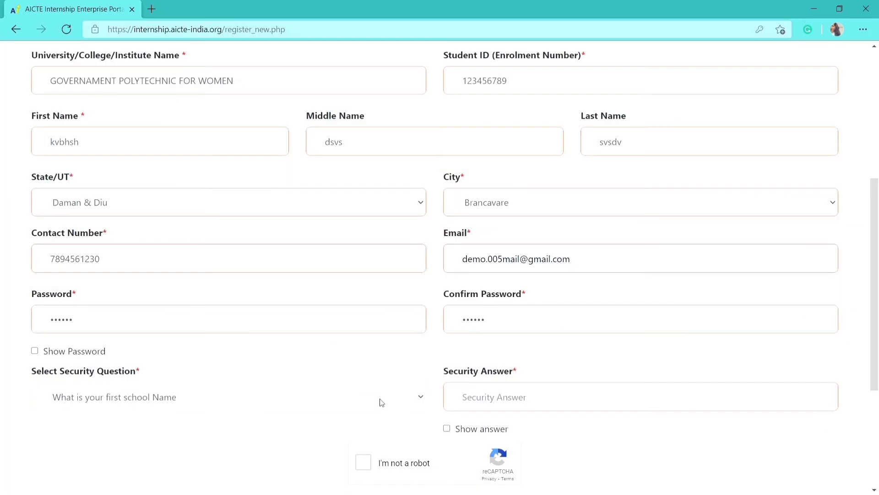
scroll(383, 401, "down", 3)
left_click(369, 331)
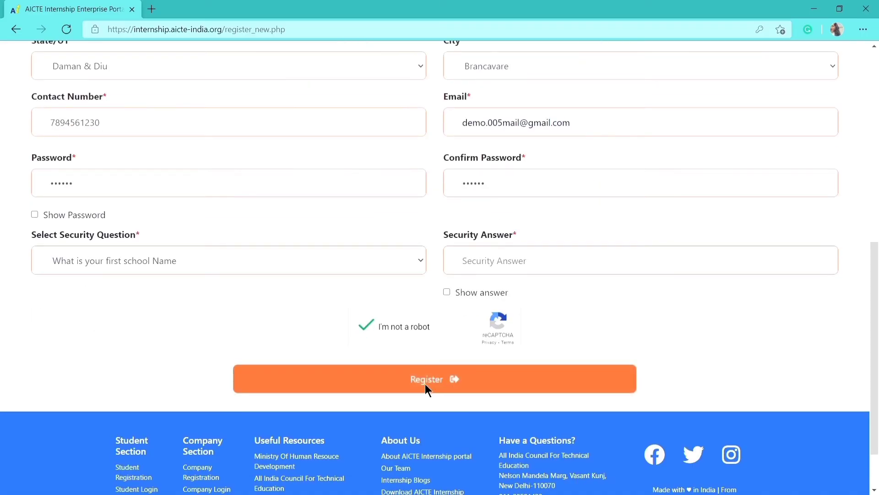
left_click(488, 272)
Enter the security answer and submit the student registration
type("123456")
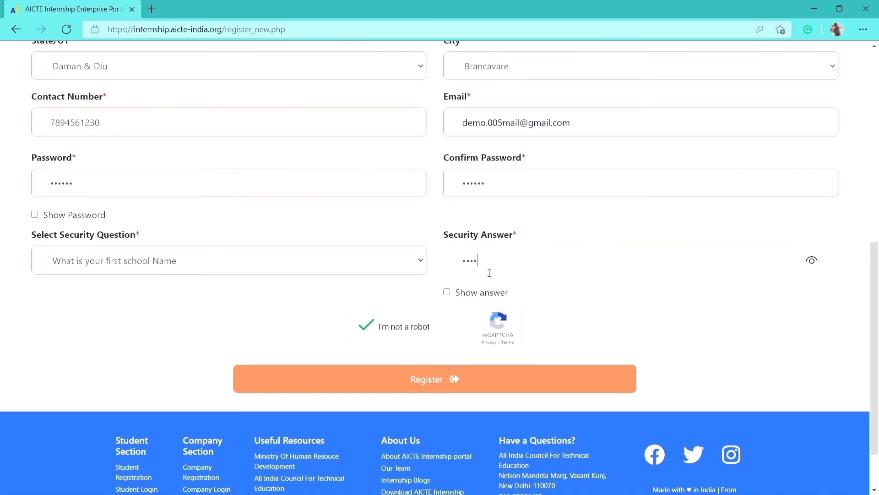
left_click(415, 381)
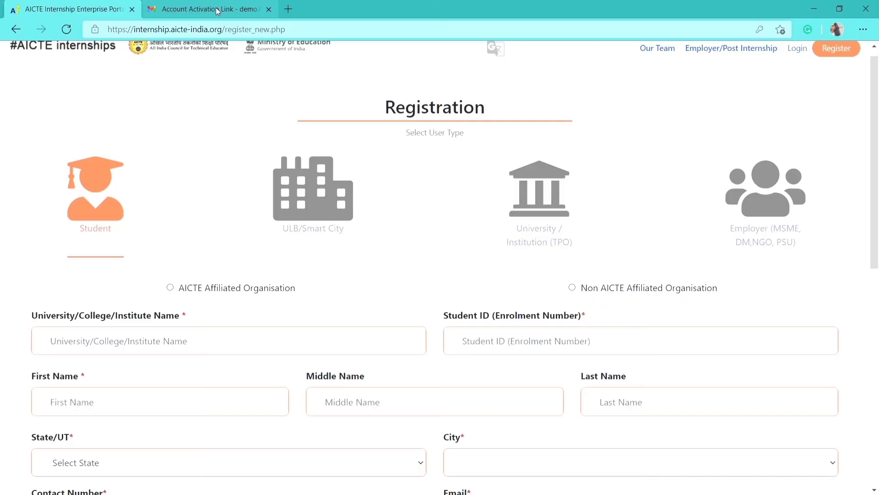
Follow the activation link in the Gmail e-mail, then close the resulting Privacy error tab
left_click(217, 11)
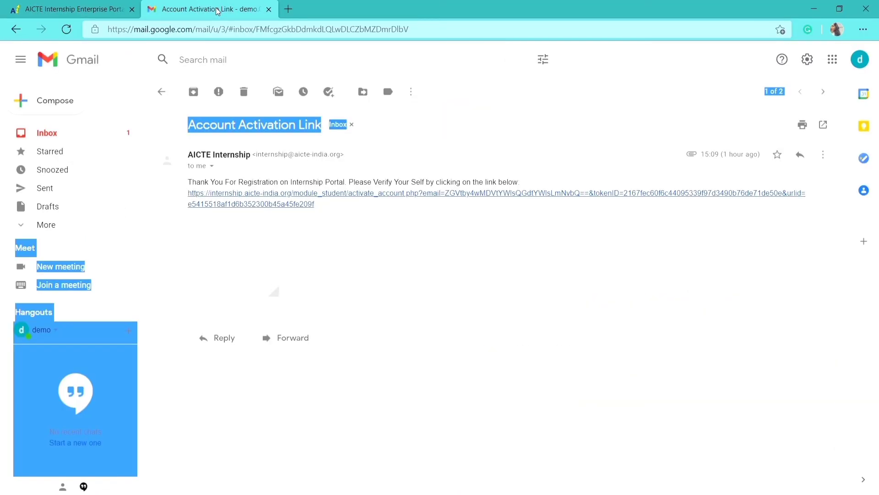
left_click(339, 207)
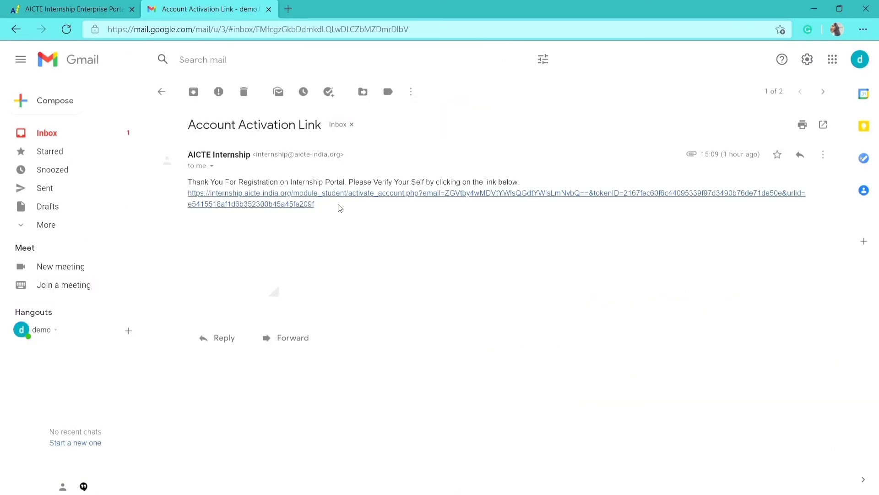
left_click(291, 204)
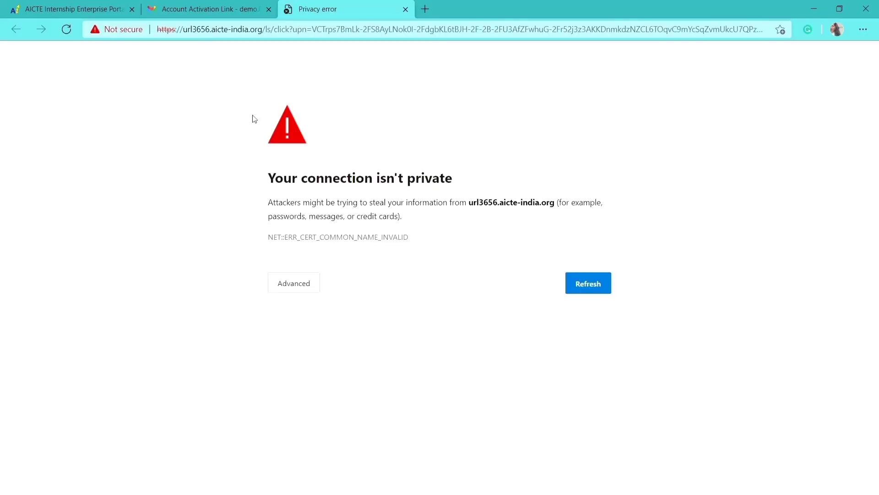
left_click(227, 11)
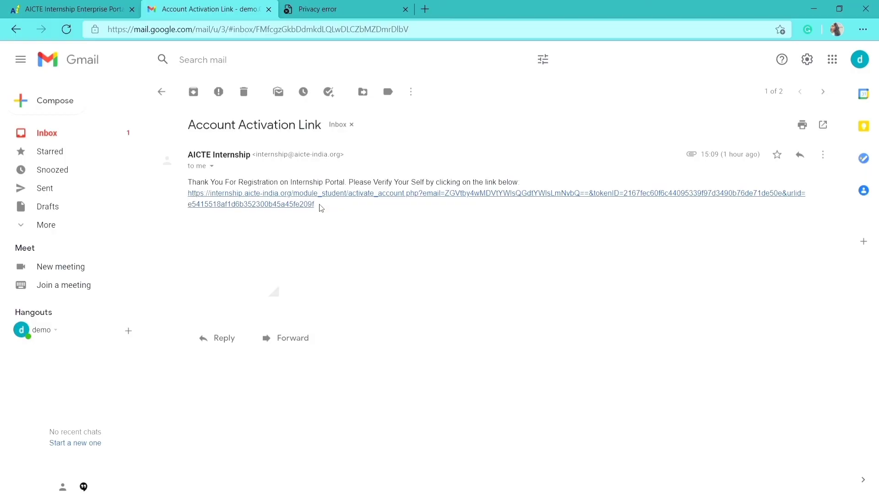
left_click_drag(321, 207, 182, 198)
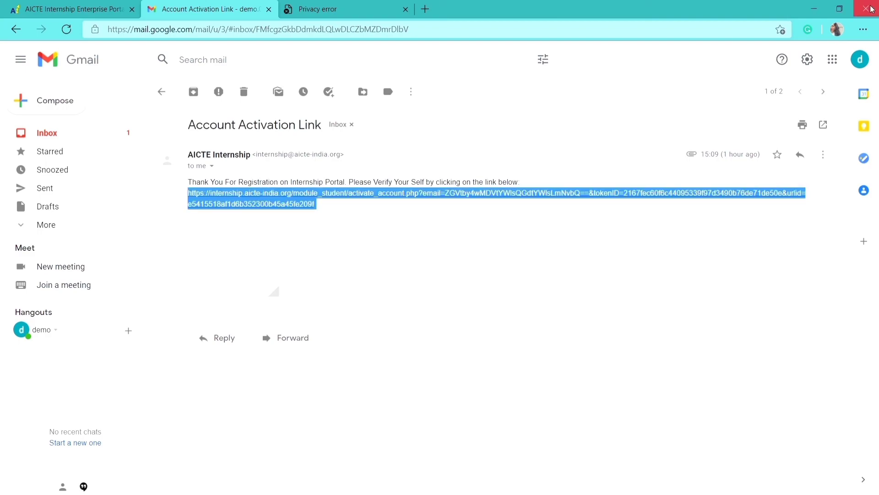
left_click(406, 9)
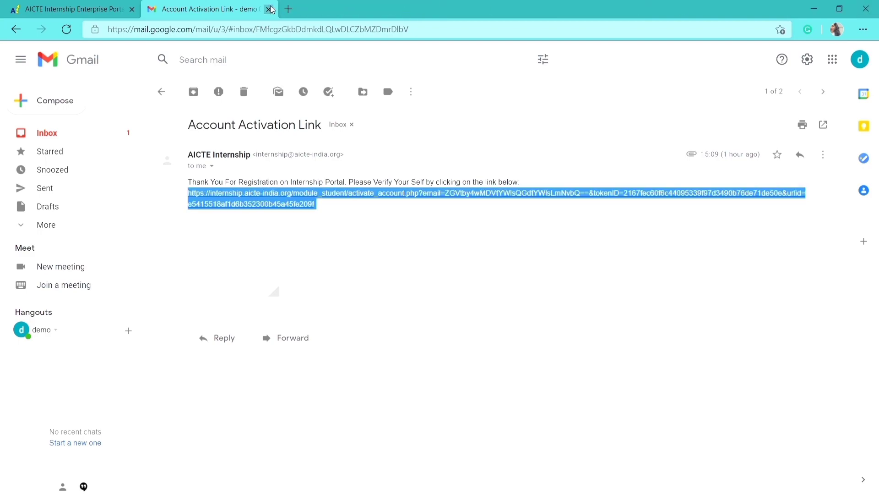
Close the Gmail tab and go to the portal's candidate login page
left_click(269, 9)
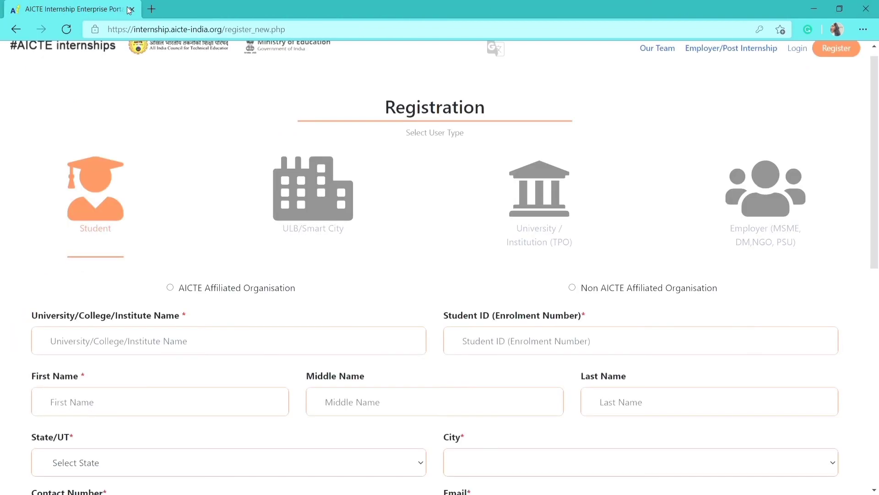
left_click(797, 48)
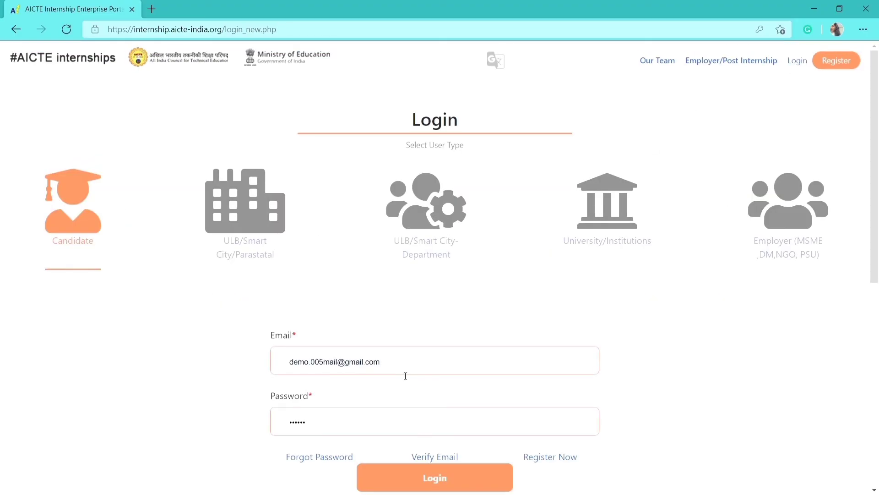
Log in with the saved student credentials and scroll the profile edit page
left_click(419, 480)
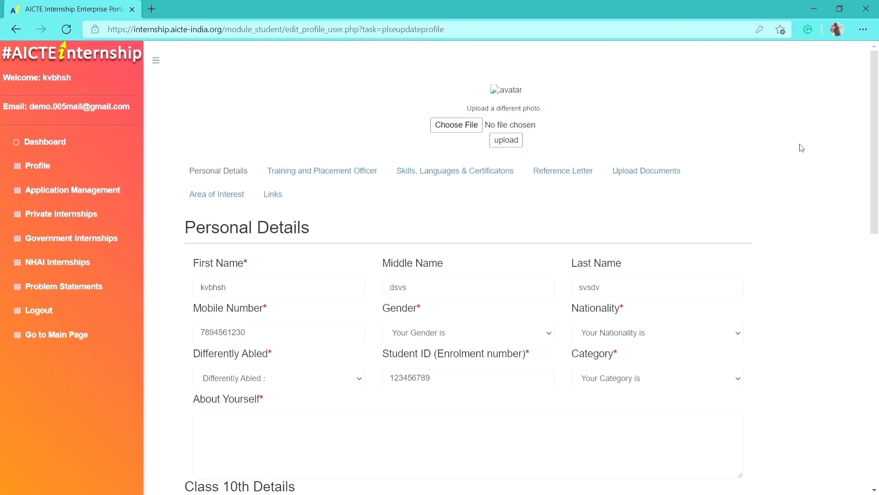
left_click_drag(874, 143, 878, 182)
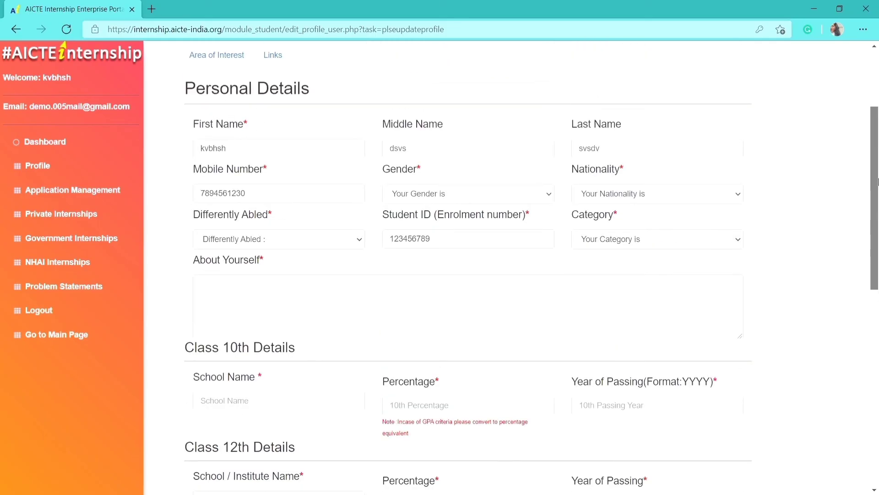